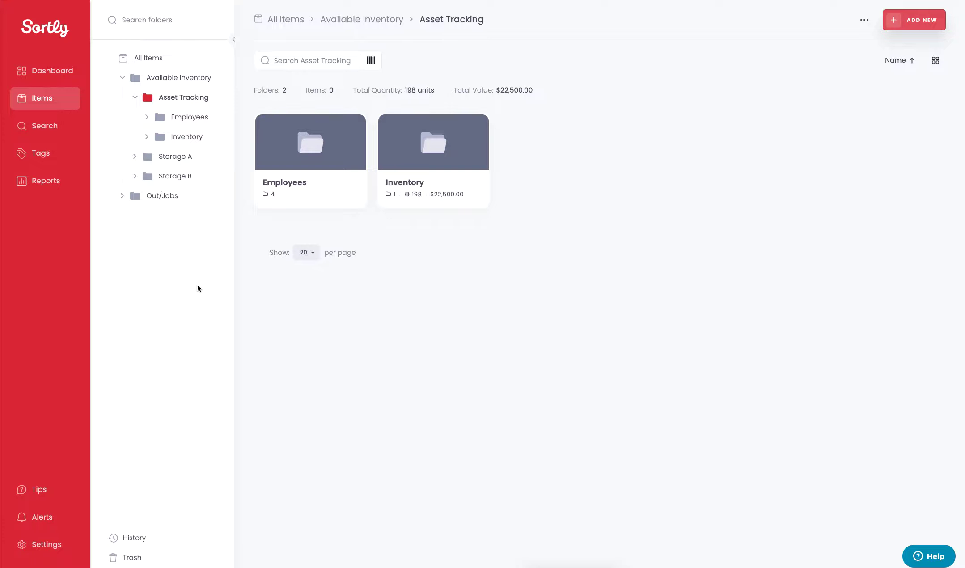
Open the Inventory folder
{"action": "mouse_move", "coordinate": [179, 106]}
{"action": "mouse_move", "coordinate": [286, 169]}
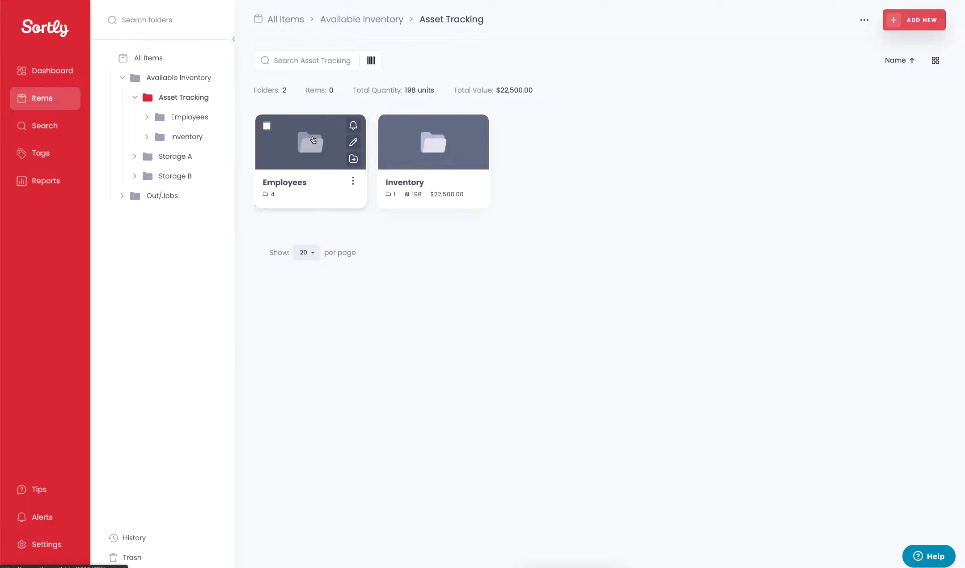
{"action": "mouse_move", "coordinate": [439, 152]}
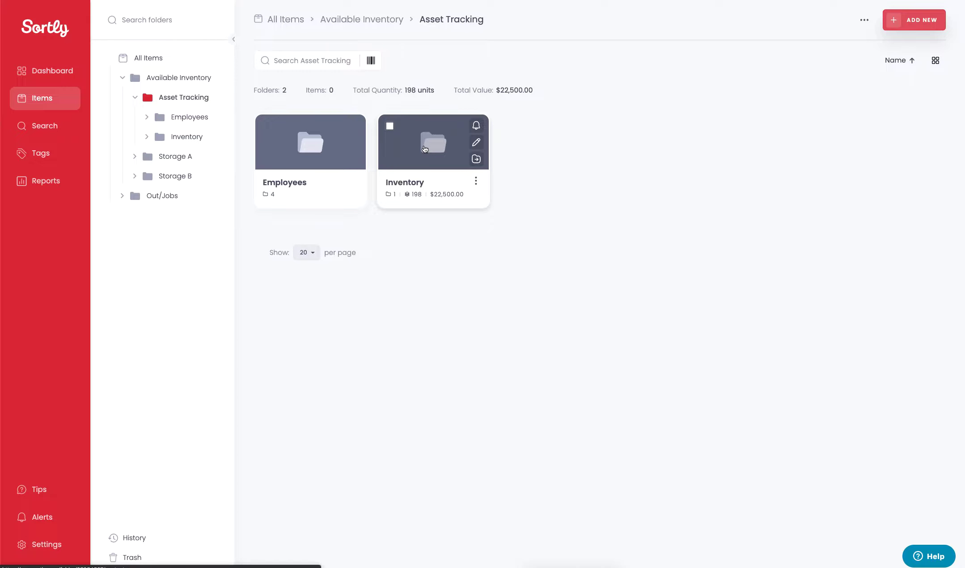
{"action": "left_click", "coordinate": [425, 151]}
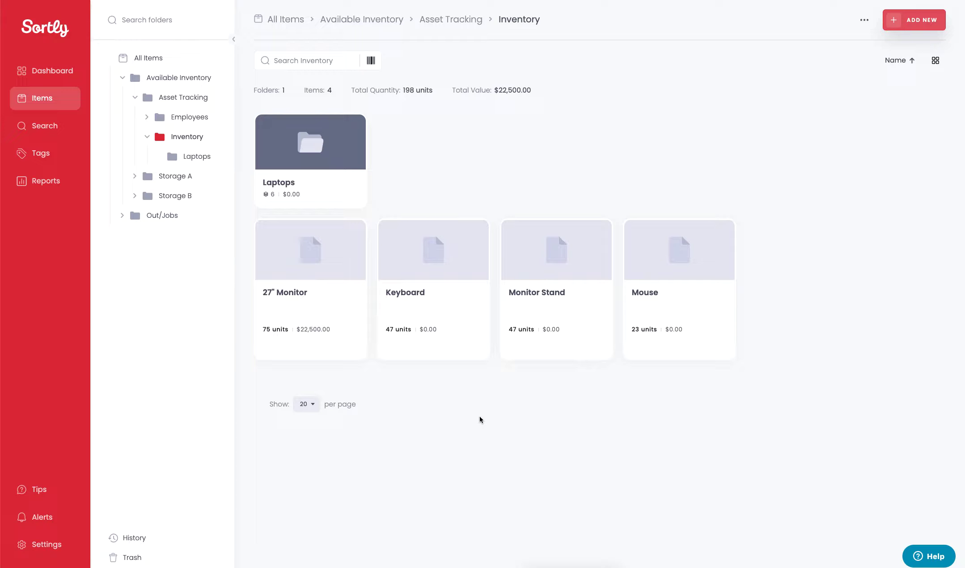
Tick the 27" Monitor, Keyboard, Monitor Stand and Mouse cards, then clear the selection
{"action": "mouse_move", "coordinate": [299, 349]}
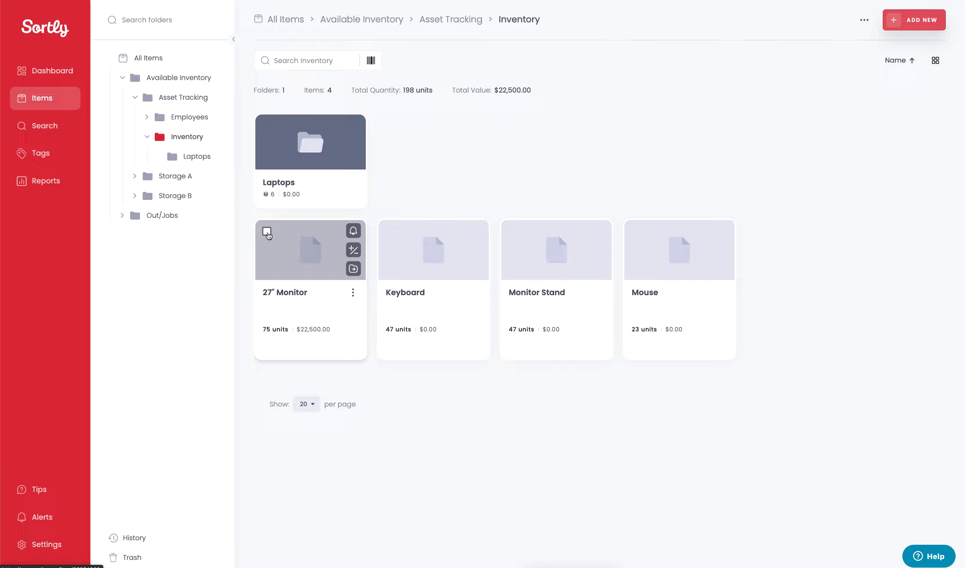
{"action": "left_click", "coordinate": [267, 232]}
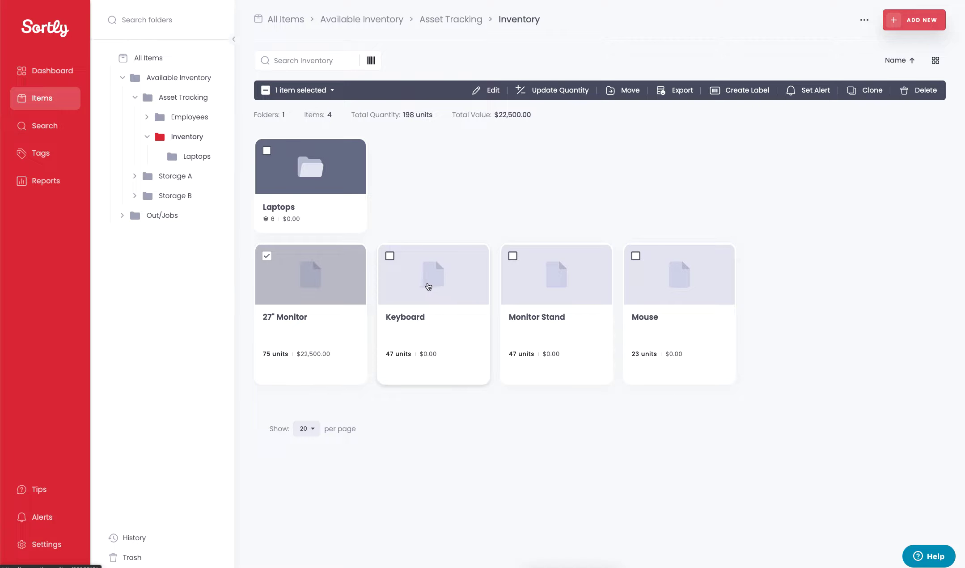
{"action": "left_click", "coordinate": [428, 286]}
{"action": "left_click", "coordinate": [581, 277]}
{"action": "left_click", "coordinate": [656, 278]}
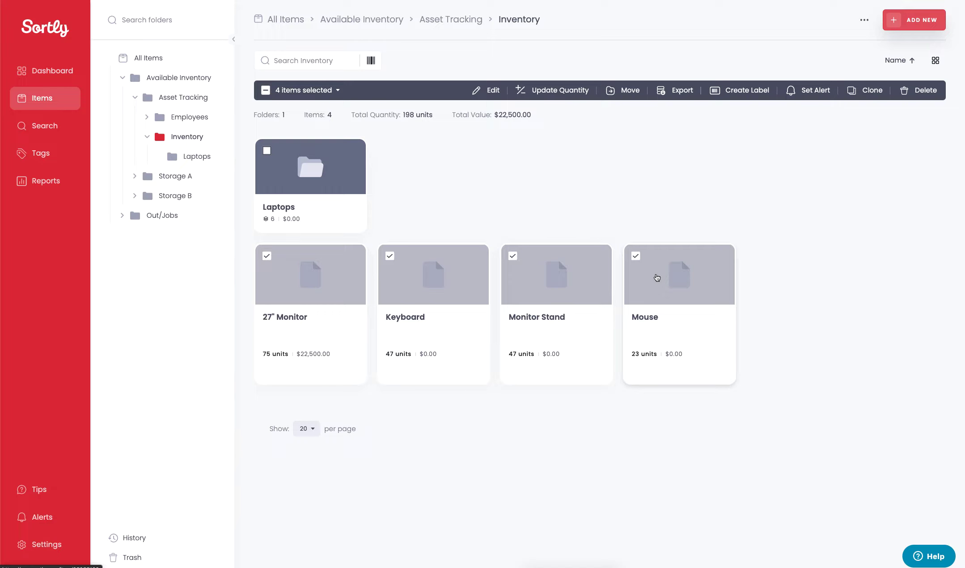
{"action": "left_click", "coordinate": [635, 255]}
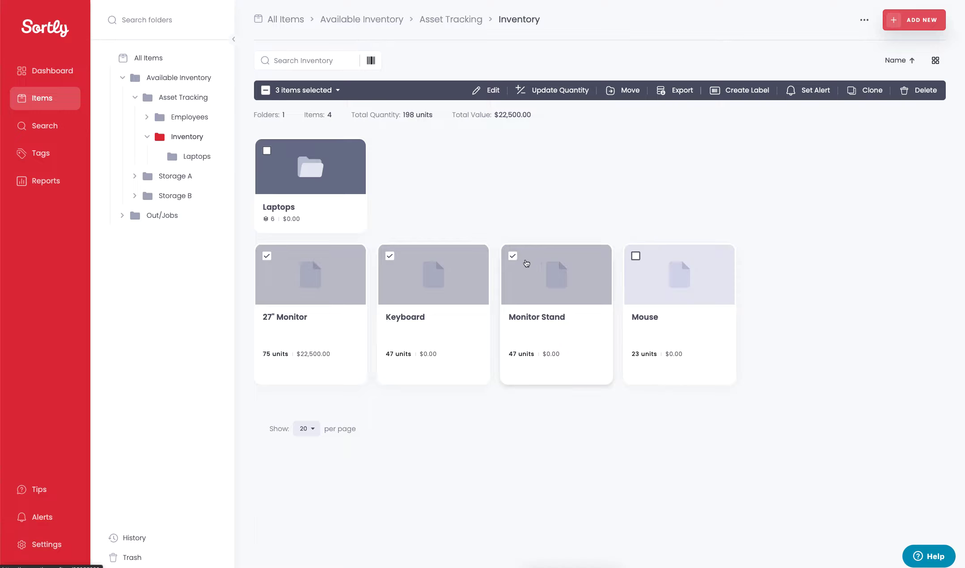
{"action": "left_click", "coordinate": [512, 256]}
{"action": "left_click", "coordinate": [390, 256]}
{"action": "left_click", "coordinate": [266, 256]}
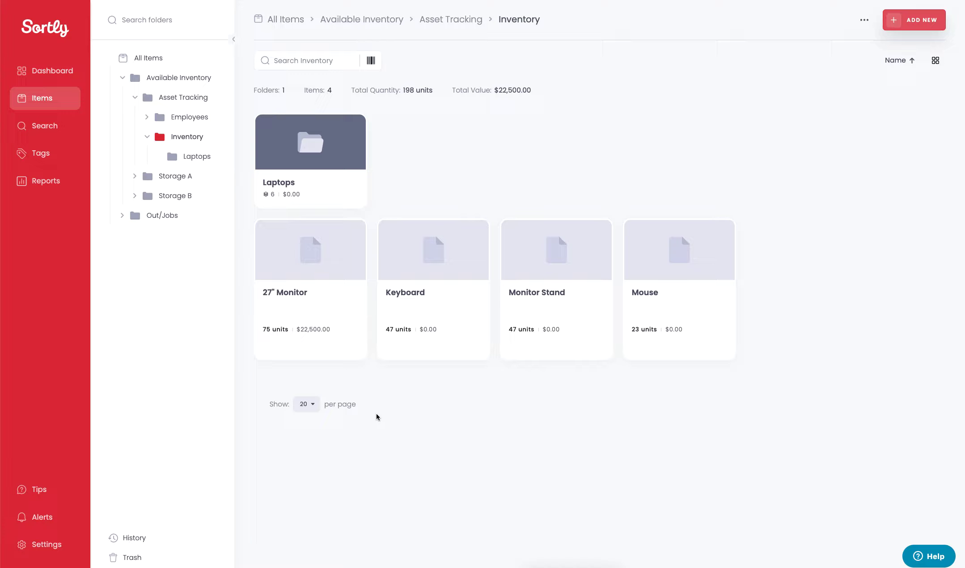
Reselect the 27" Monitor, Keyboard, Monitor Stand and Mouse items
{"action": "mouse_move", "coordinate": [275, 276]}
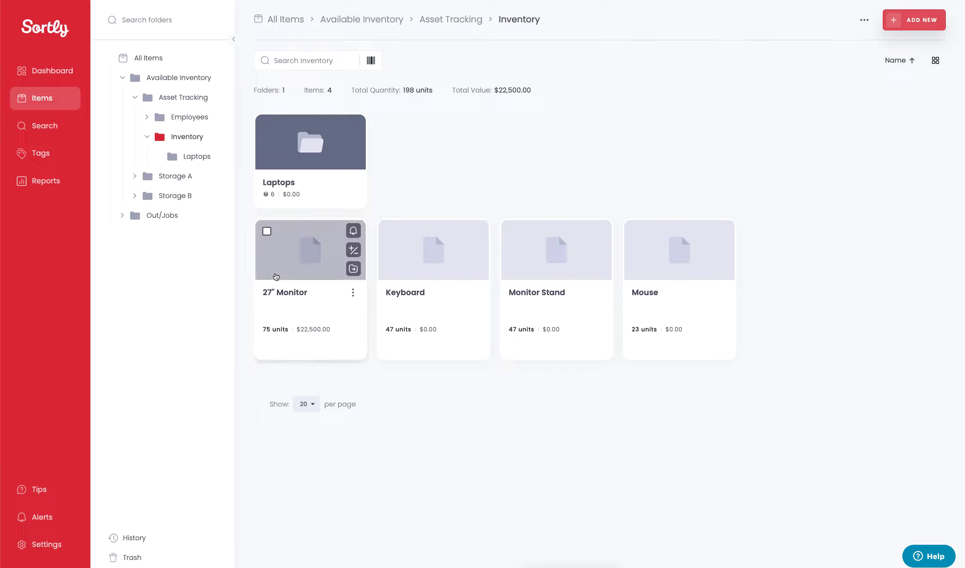
{"action": "left_click", "coordinate": [266, 231]}
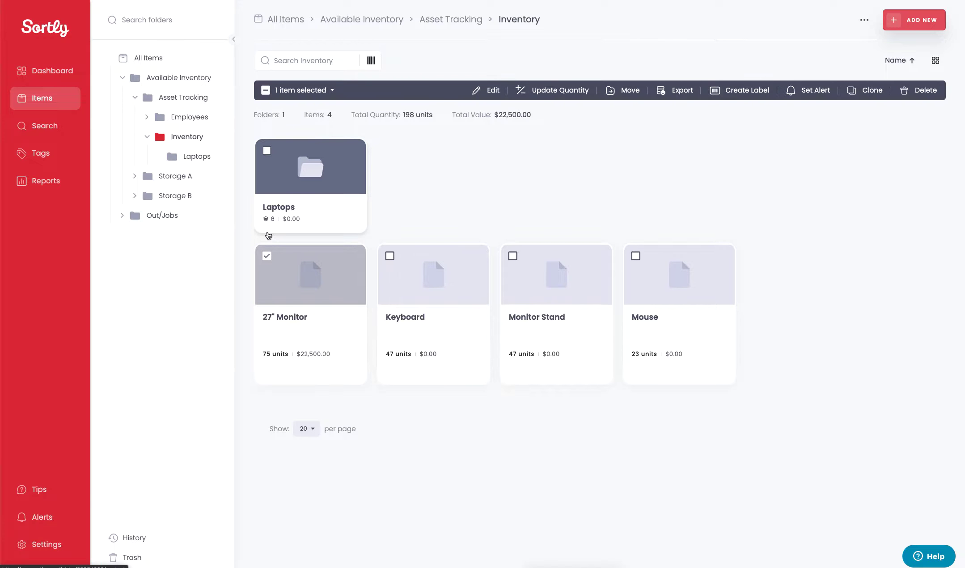
{"action": "left_click", "coordinate": [389, 256]}
{"action": "left_click", "coordinate": [534, 265]}
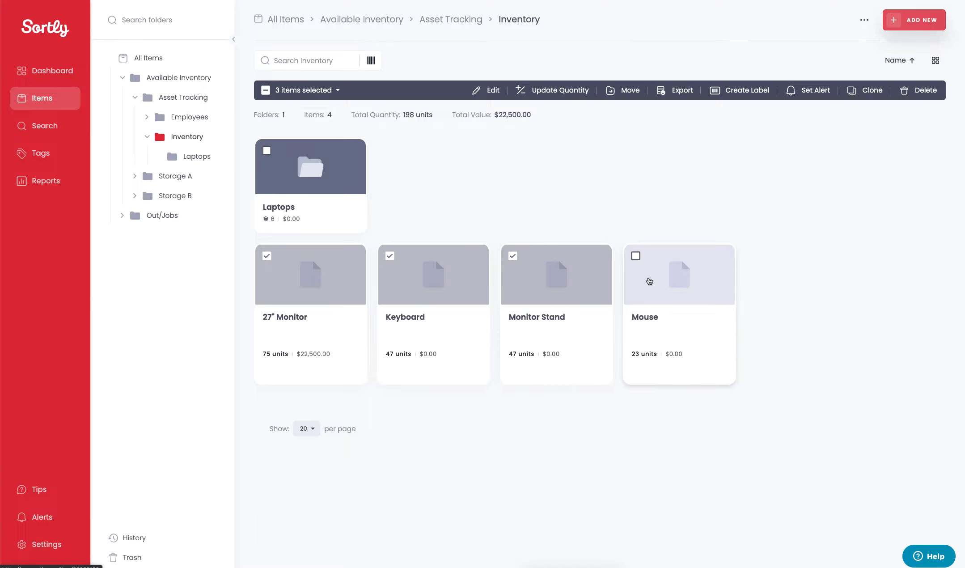
{"action": "left_click", "coordinate": [656, 271]}
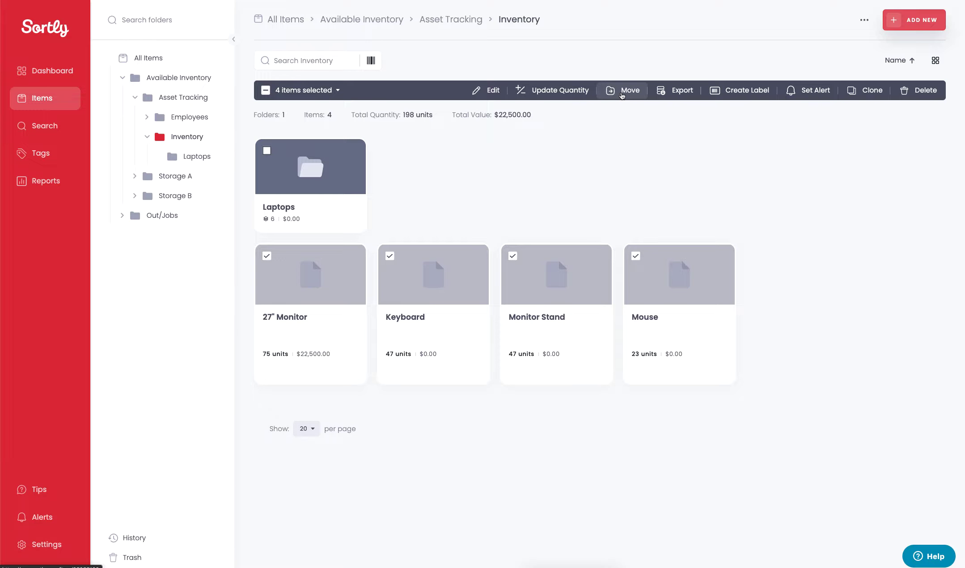
Start a bulk move of the four items at '1 per item' and proceed to destination selection
{"action": "left_click", "coordinate": [621, 93]}
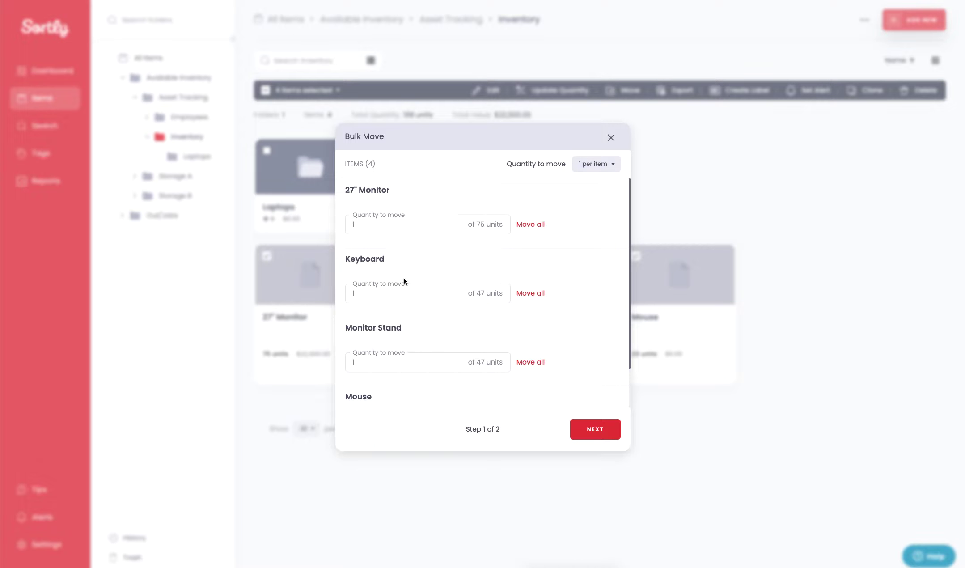
{"action": "left_click", "coordinate": [603, 165]}
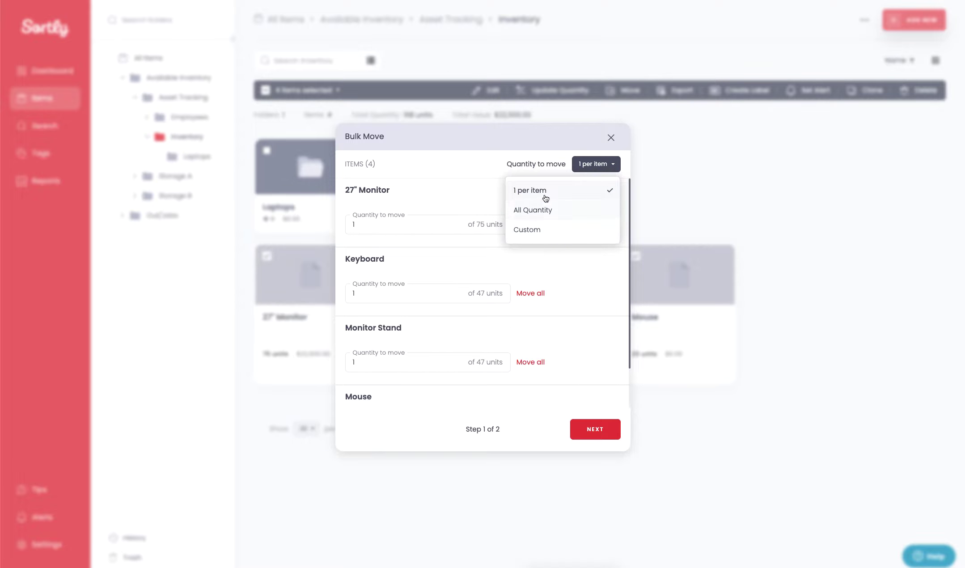
{"action": "left_click", "coordinate": [452, 186]}
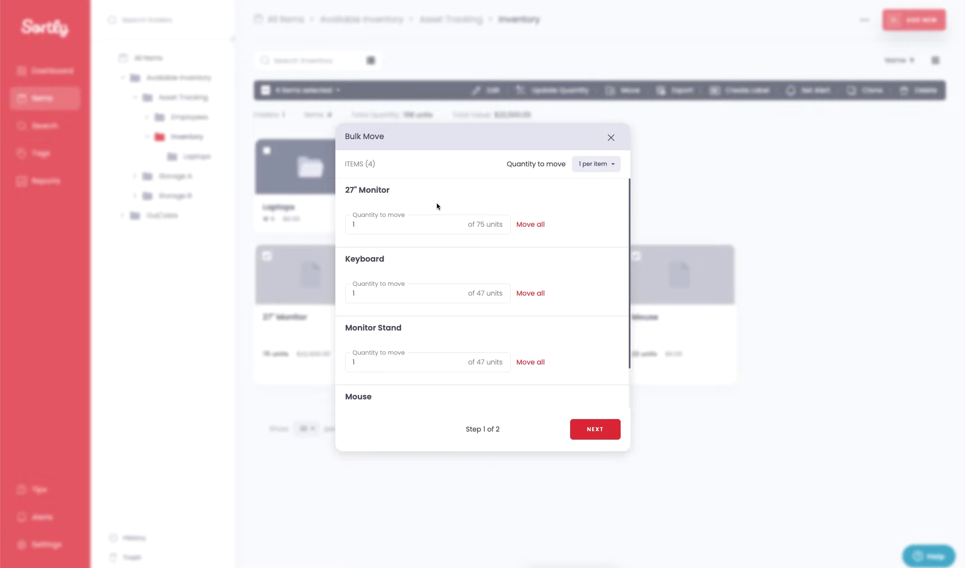
{"action": "scroll", "coordinate": [436, 251], "scroll_direction": "down", "scroll_amount": 1}
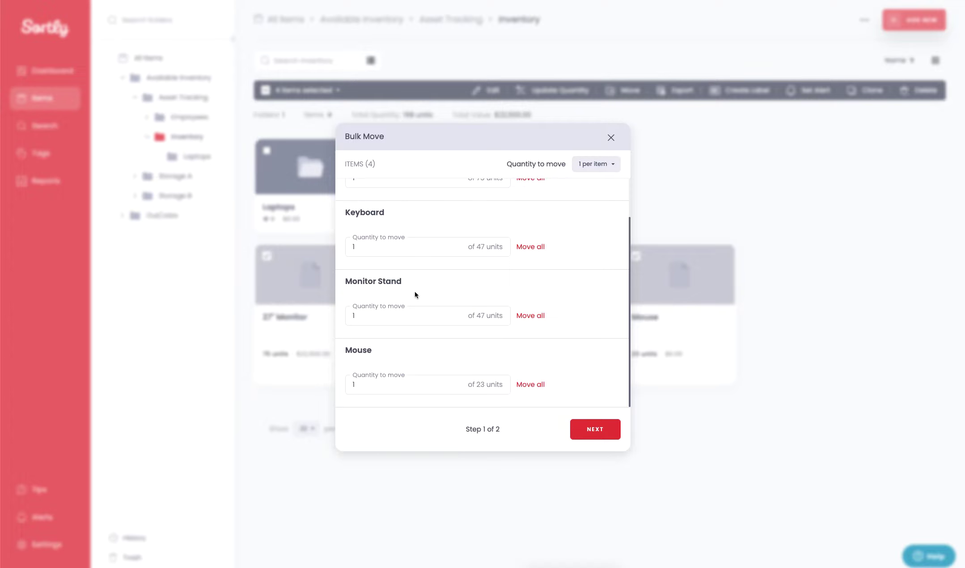
{"action": "scroll", "coordinate": [415, 294], "scroll_direction": "up", "scroll_amount": 1}
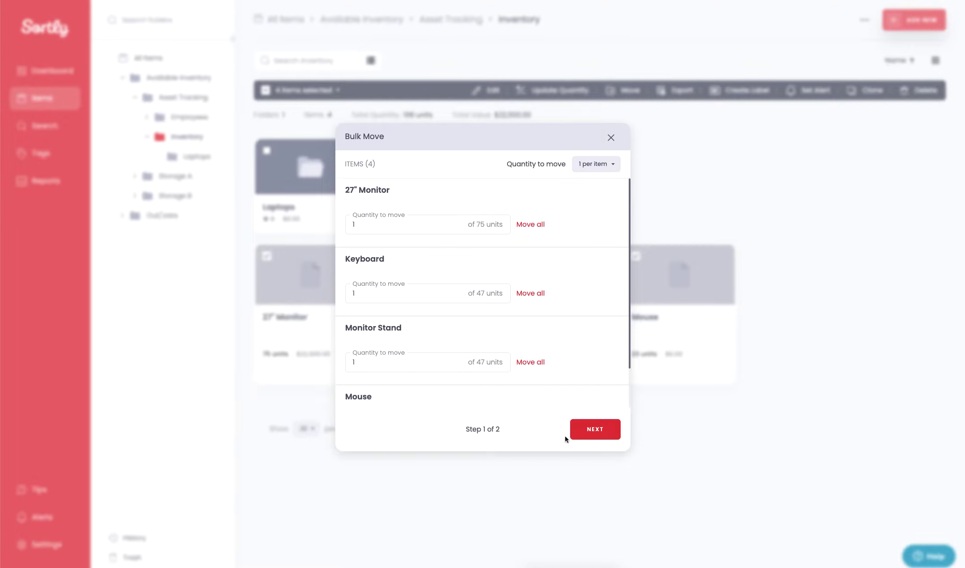
{"action": "left_click", "coordinate": [595, 429]}
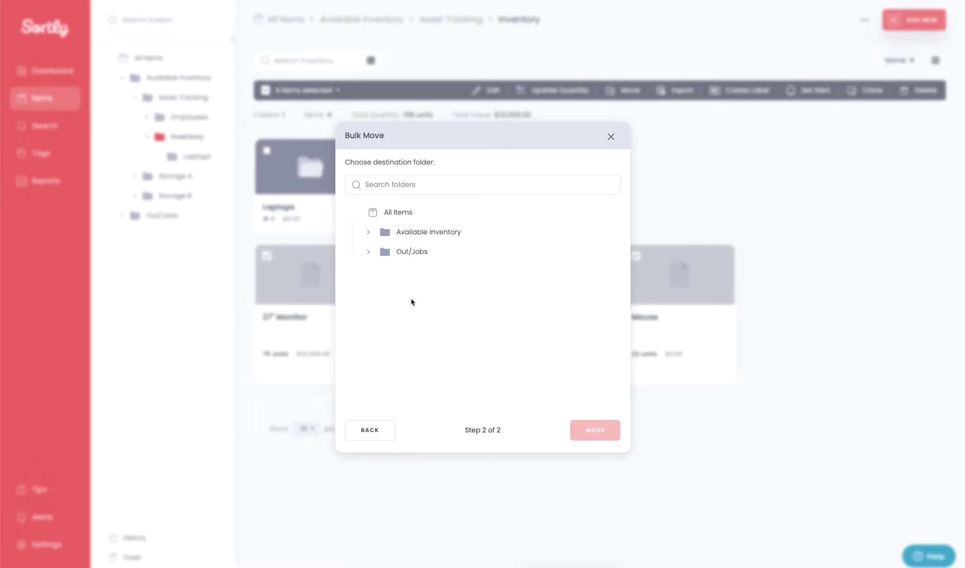
Choose the last employee folder under Available Inventory > Asset Tracking > Employees as the destination
{"action": "left_click", "coordinate": [369, 232]}
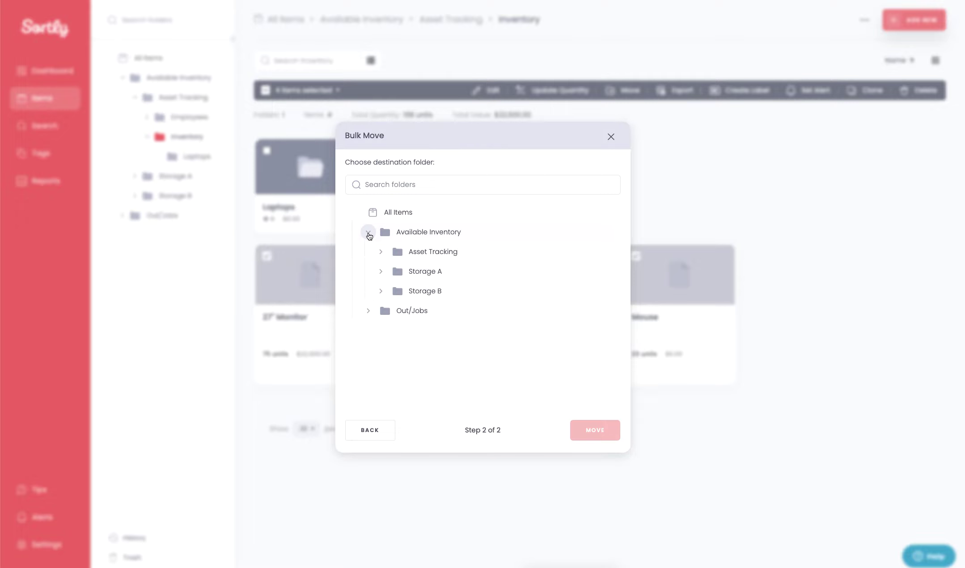
{"action": "left_click", "coordinate": [381, 252]}
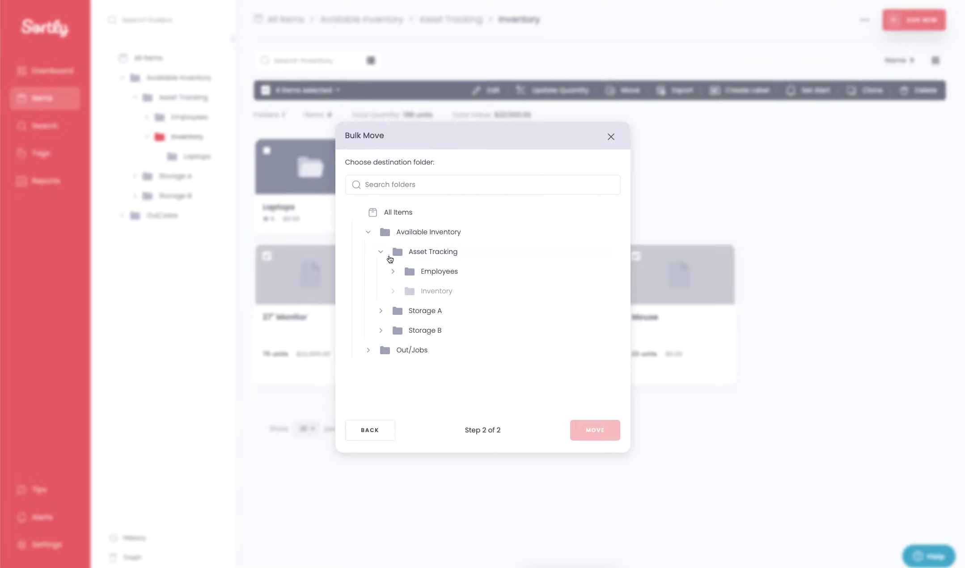
{"action": "left_click", "coordinate": [393, 272]}
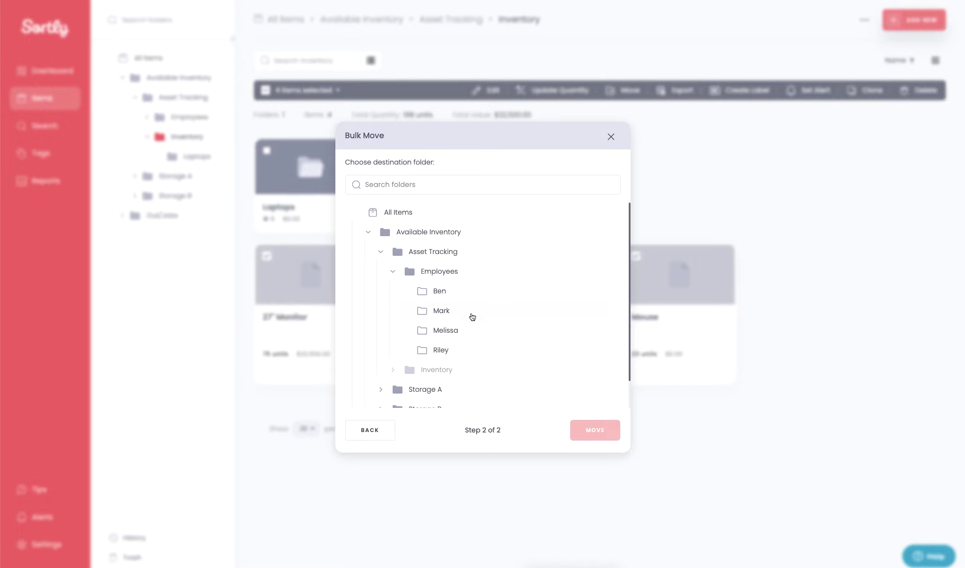
{"action": "left_click", "coordinate": [458, 352]}
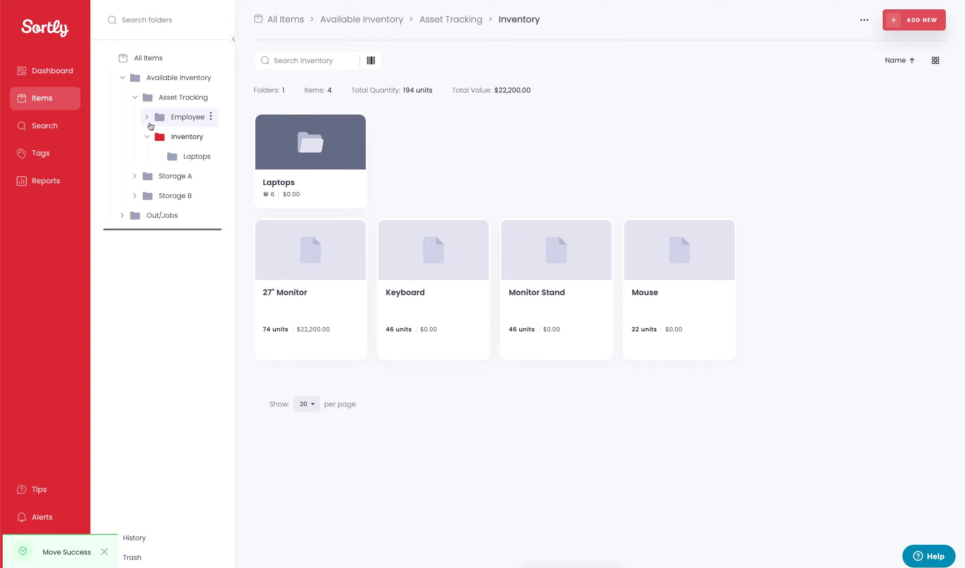
Open the last employee folder from the sidebar, then the 27" Monitor's details
{"action": "left_click", "coordinate": [147, 121]}
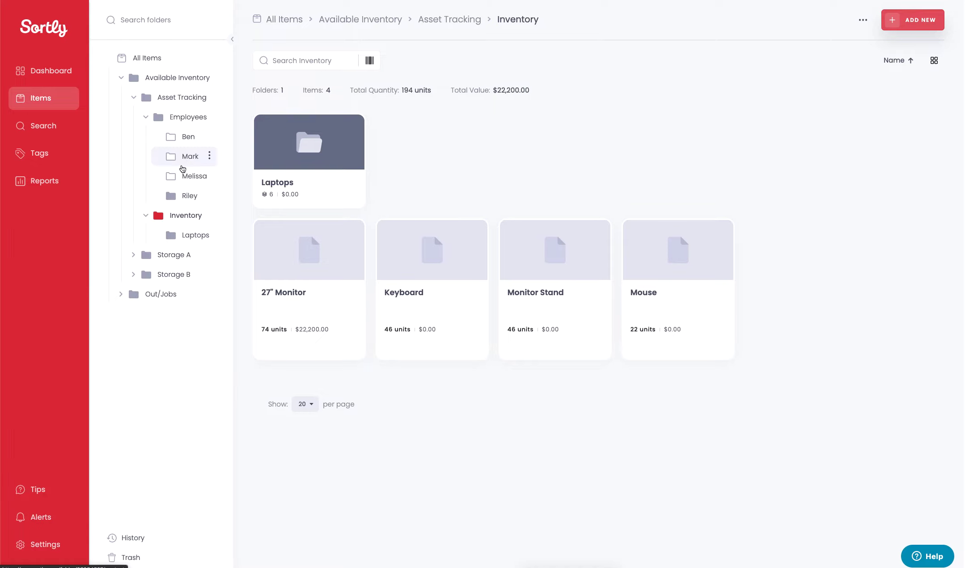
{"action": "left_click", "coordinate": [190, 196]}
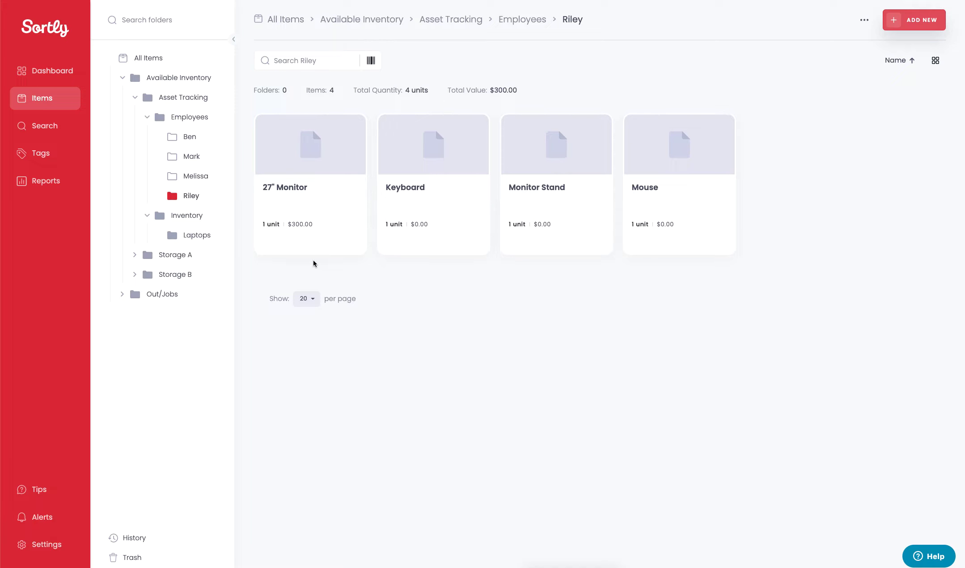
{"action": "left_click", "coordinate": [299, 156]}
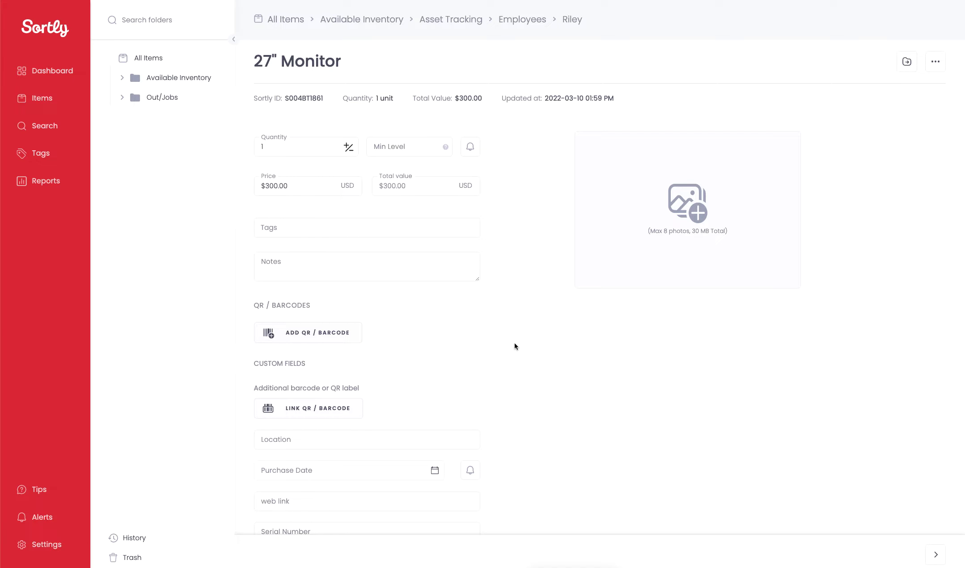
Set the 27" Monitor's Expired Date to 03/31/2022 and bring up its alert settings
{"action": "scroll", "coordinate": [515, 342], "scroll_direction": "down", "scroll_amount": 1}
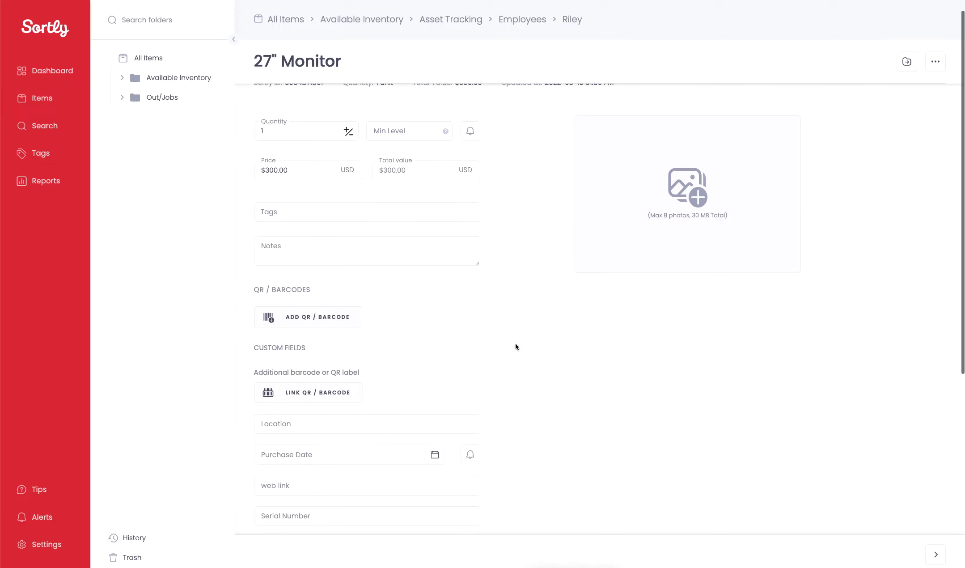
{"action": "scroll", "coordinate": [515, 346], "scroll_direction": "down", "scroll_amount": 3}
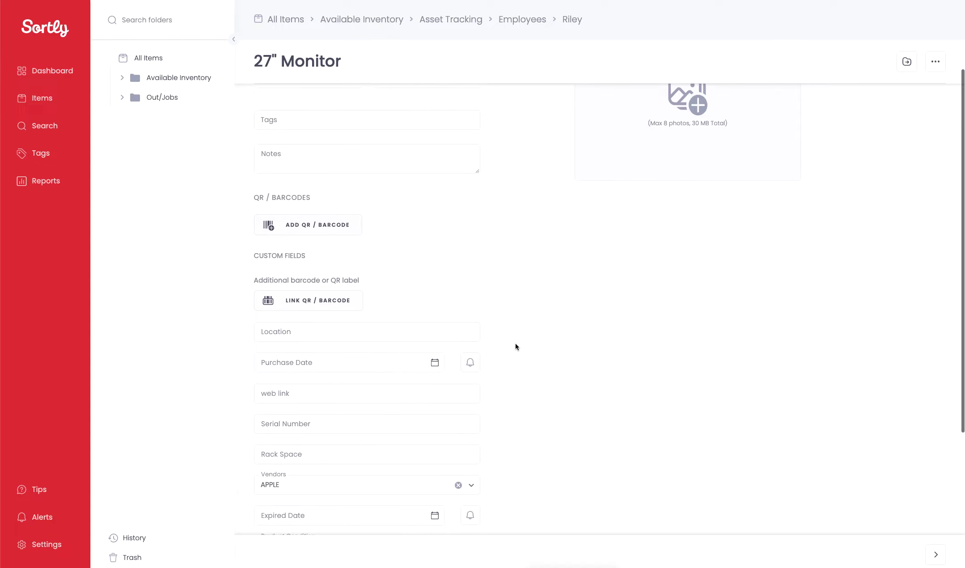
{"action": "scroll", "coordinate": [515, 347], "scroll_direction": "down", "scroll_amount": 2}
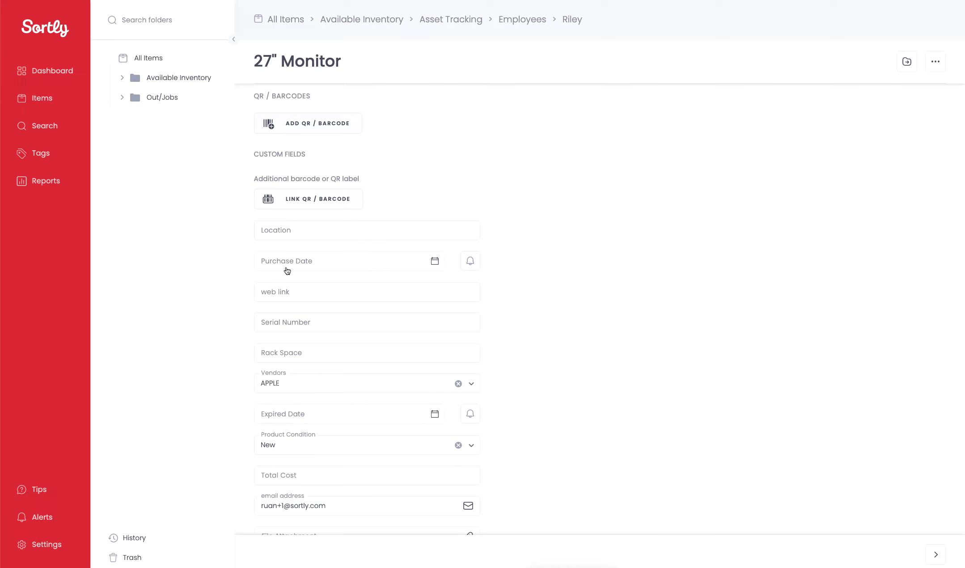
{"action": "left_click", "coordinate": [338, 418]}
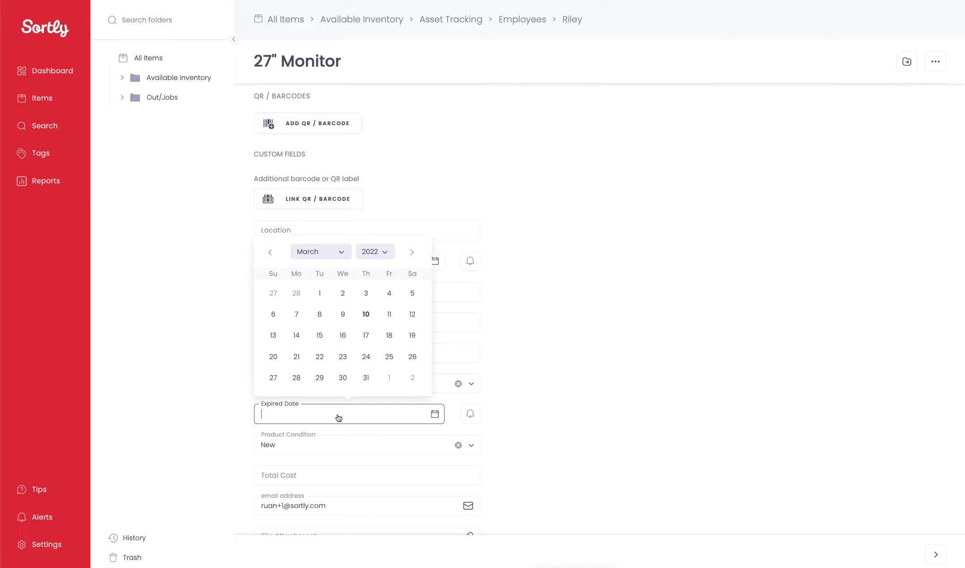
{"action": "left_click", "coordinate": [365, 378]}
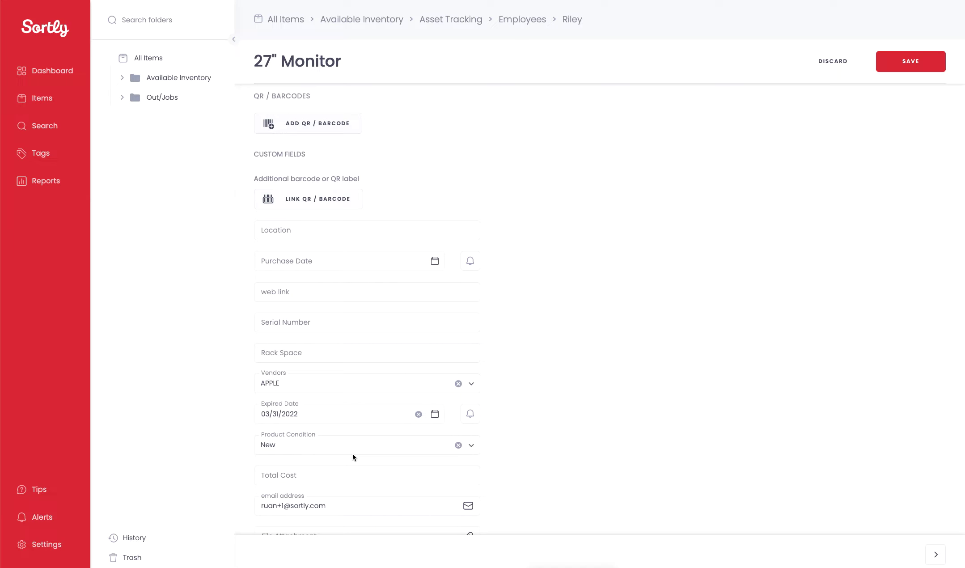
{"action": "left_click", "coordinate": [470, 414]}
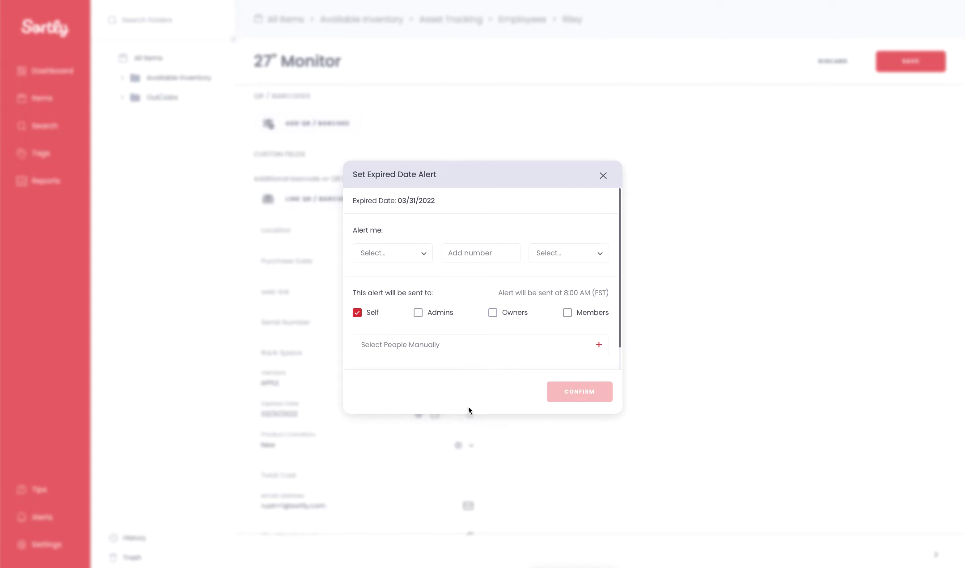
Set the alert to 'On the same date', add the first listed person, and confirm
{"action": "left_click", "coordinate": [393, 255]}
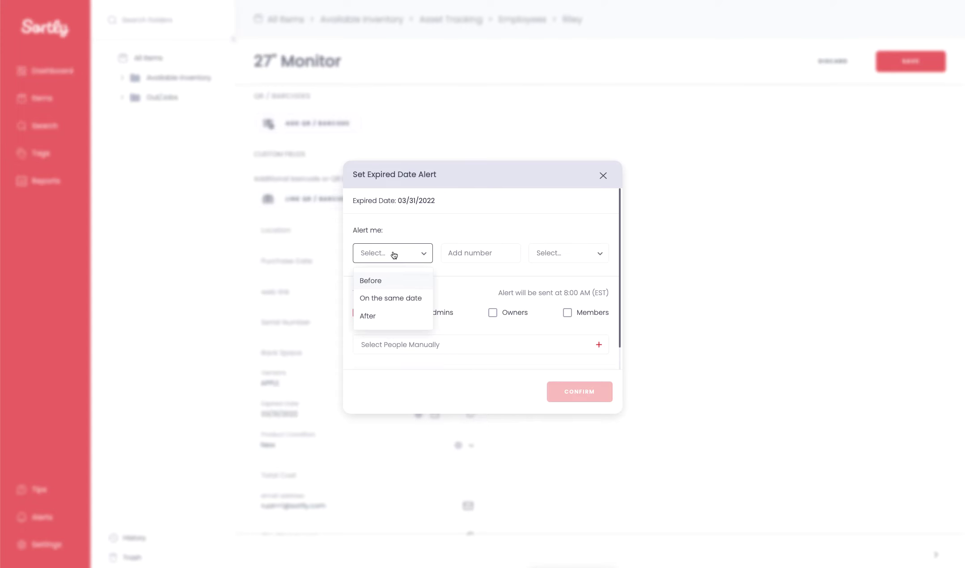
{"action": "left_click", "coordinate": [386, 300]}
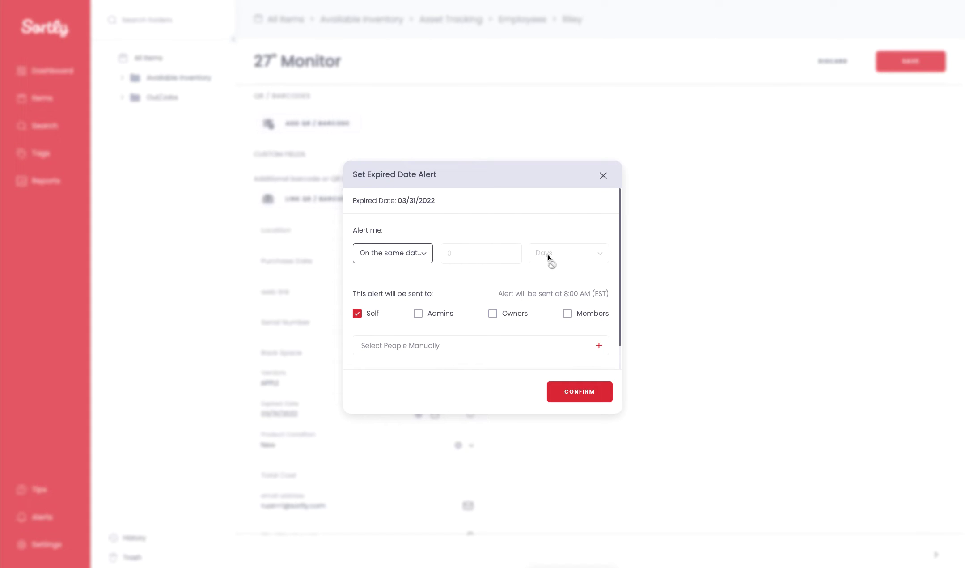
{"action": "scroll", "coordinate": [488, 278], "scroll_direction": "down", "scroll_amount": 1}
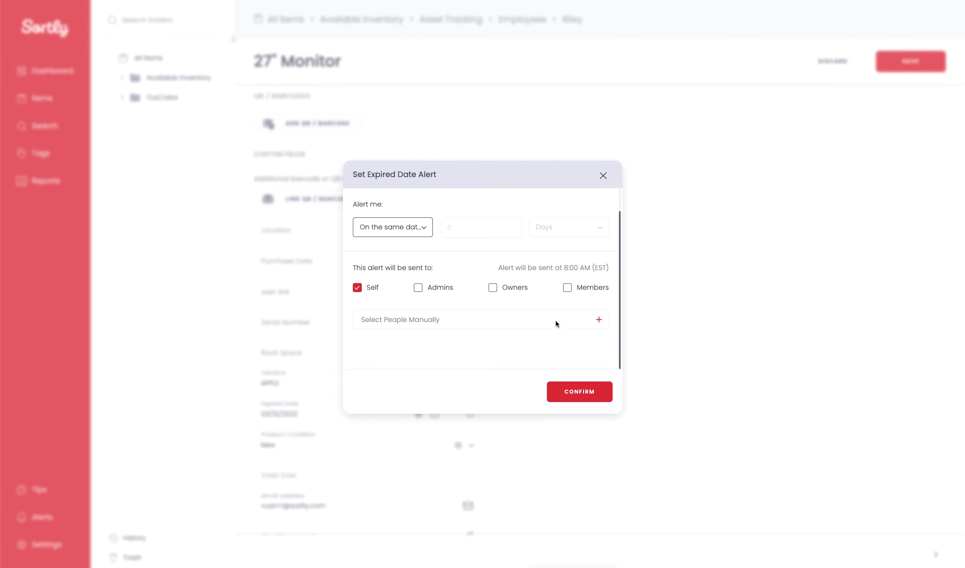
{"action": "left_click", "coordinate": [598, 319]}
{"action": "scroll", "coordinate": [516, 308], "scroll_direction": "down", "scroll_amount": 2}
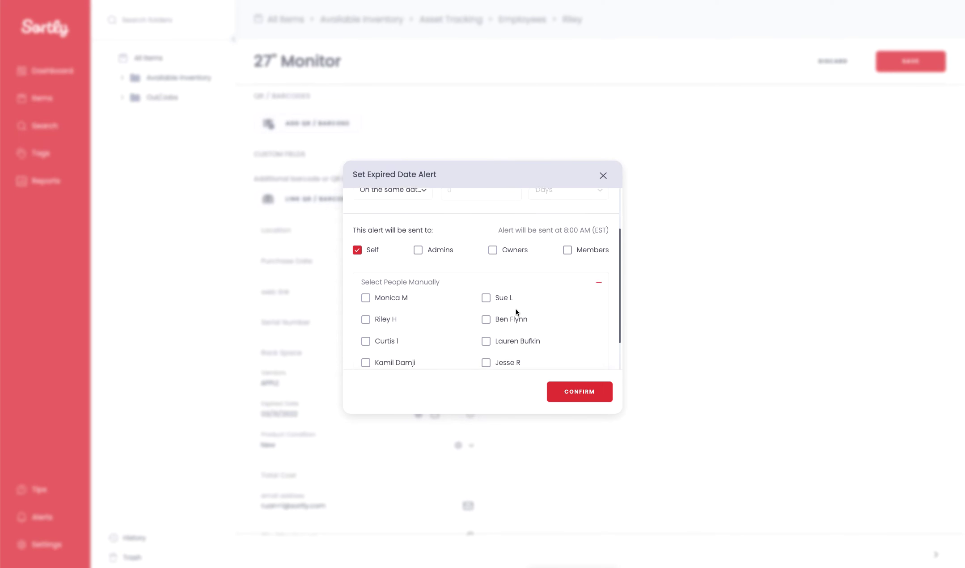
{"action": "scroll", "coordinate": [516, 309], "scroll_direction": "down", "scroll_amount": 1}
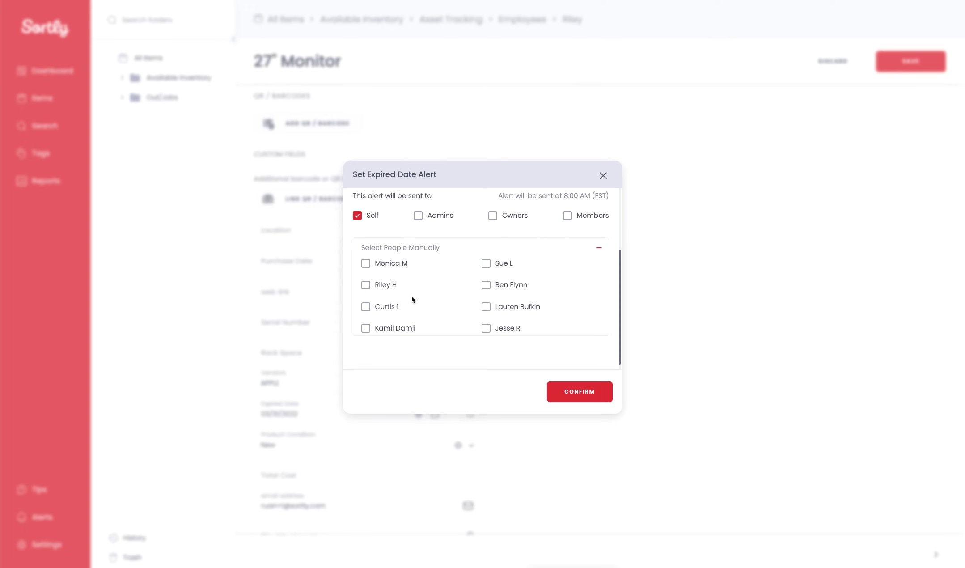
{"action": "left_click", "coordinate": [387, 267]}
{"action": "left_click", "coordinate": [572, 397]}
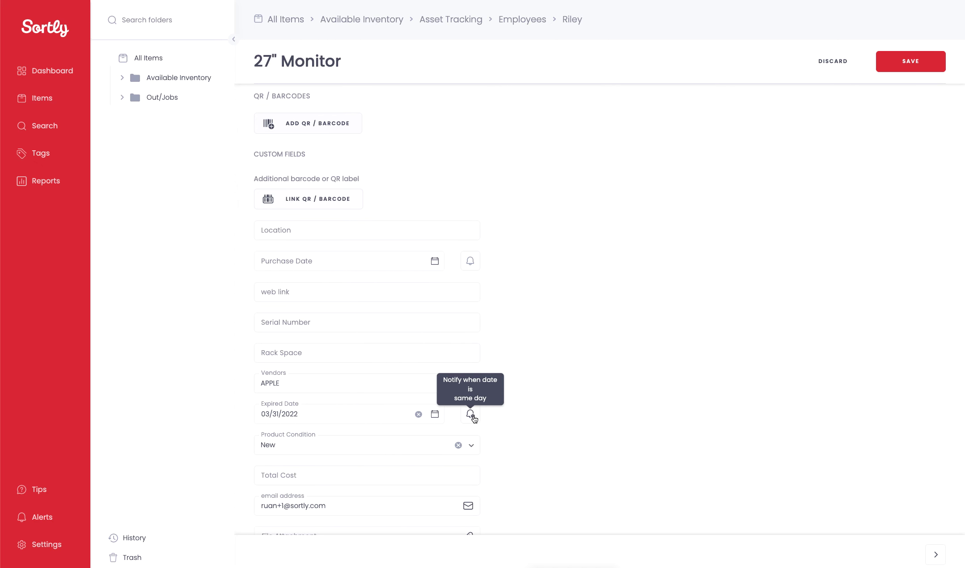
Save the 27" Monitor's edits
{"action": "left_click", "coordinate": [902, 66]}
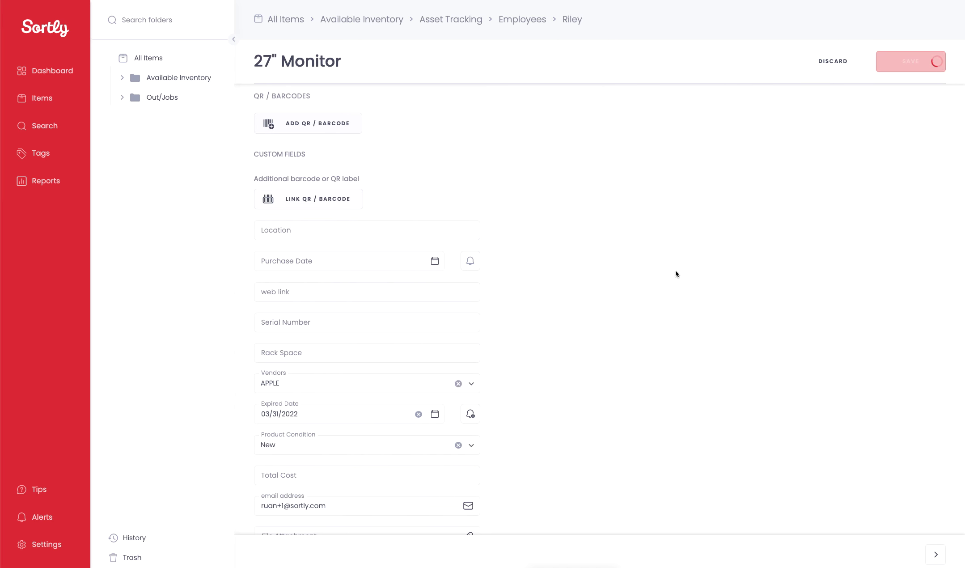